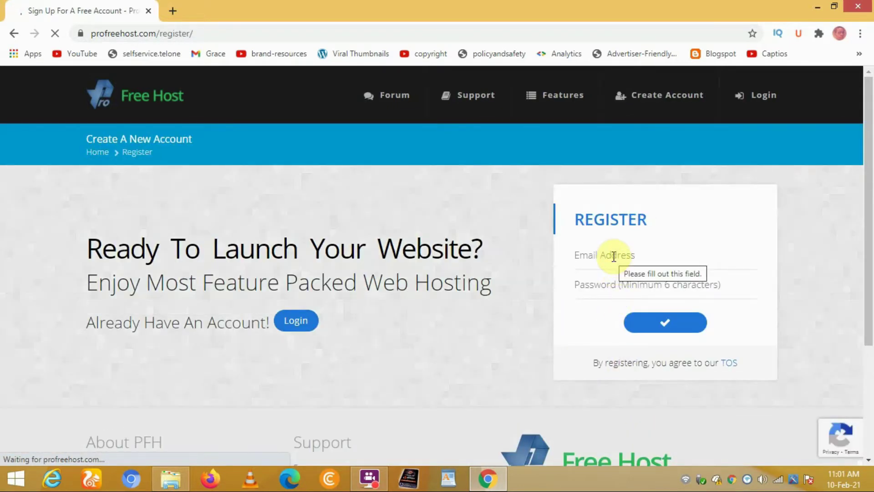
Fill the Register form with the account e-mail and a password, then submit it.
{"action": "left_click", "coordinate": [610, 255]}
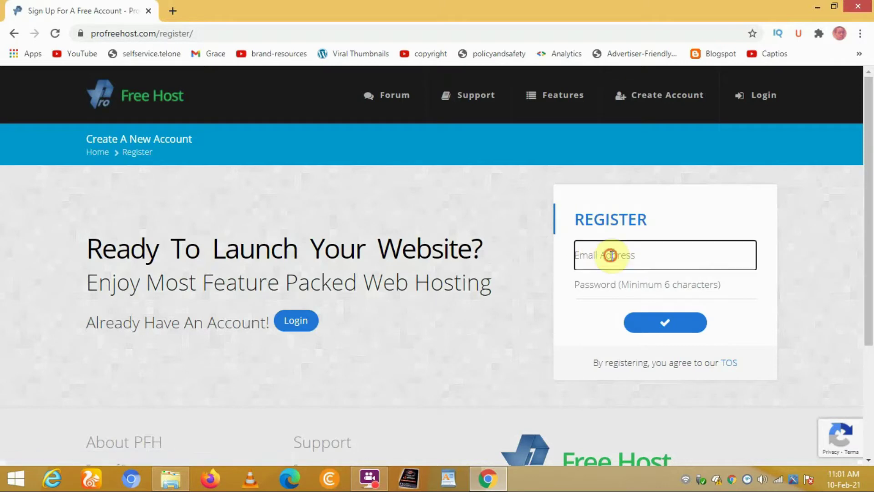
{"action": "type", "text": "tauy"}
{"action": "type", "text": "a"}
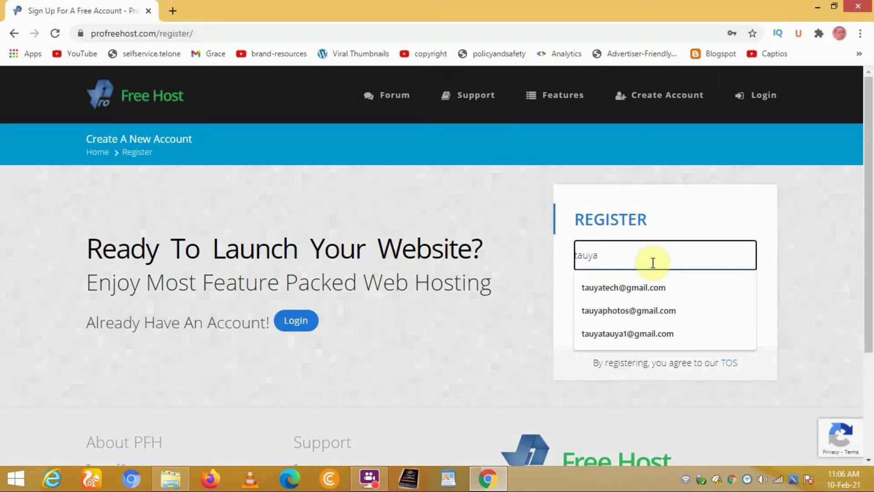
{"action": "type", "text": "photo"}
{"action": "key", "text": "Down"}
{"action": "key", "text": "Return"}
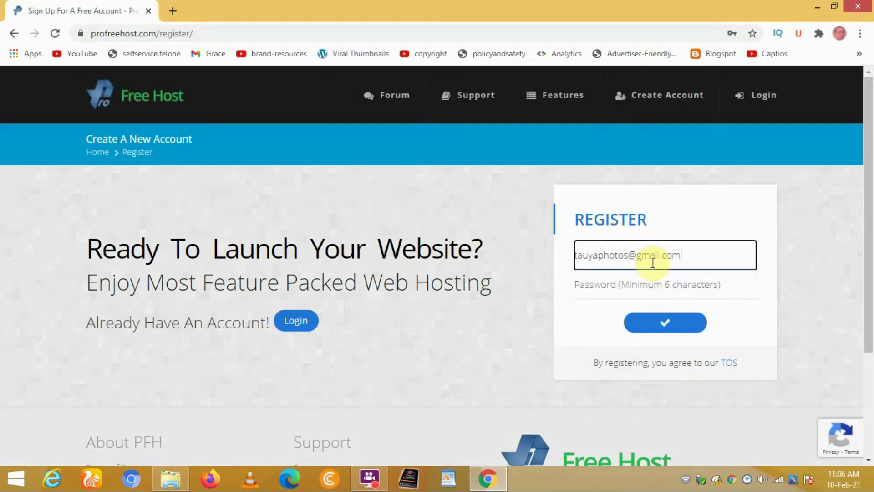
{"action": "left_click", "coordinate": [599, 290]}
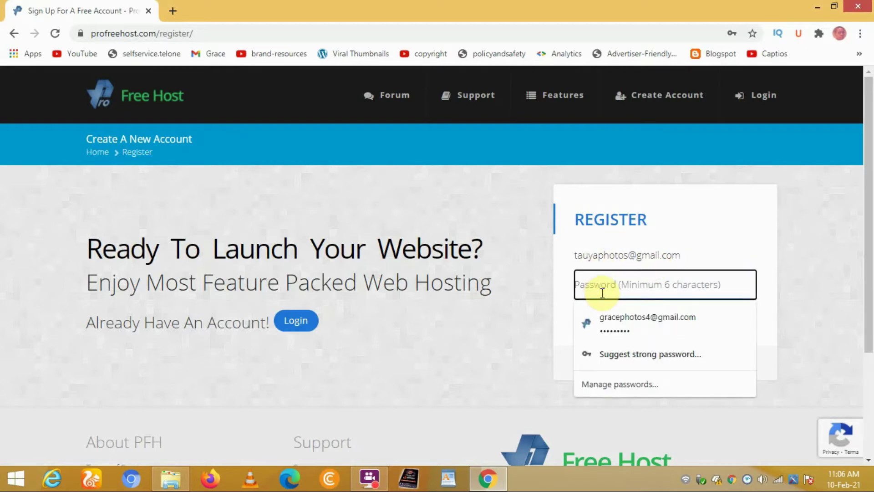
{"action": "type", "text": "*********"}
{"action": "left_click", "coordinate": [822, 228]}
{"action": "left_click", "coordinate": [654, 332]}
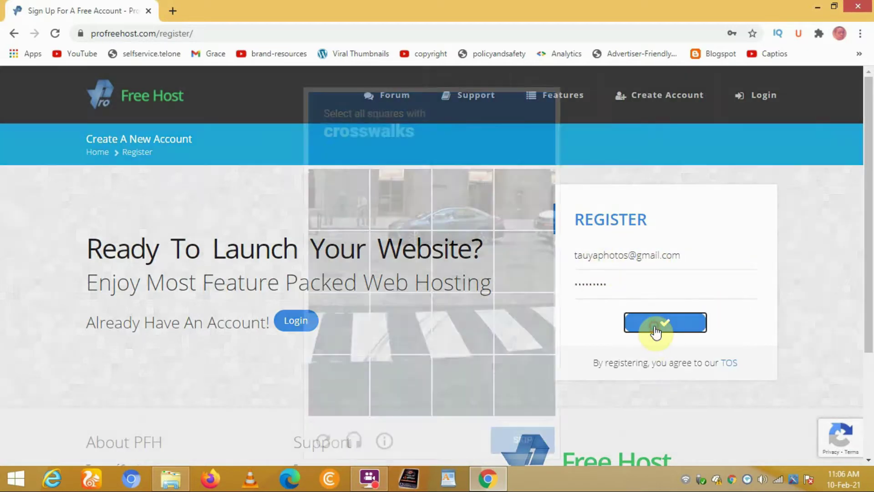
Solve the crosswalk reCAPTCHA challenge and verify it to finish registration.
{"action": "left_click", "coordinate": [345, 324]}
{"action": "left_click", "coordinate": [380, 327]}
{"action": "left_click", "coordinate": [380, 369]}
{"action": "left_click", "coordinate": [346, 359]}
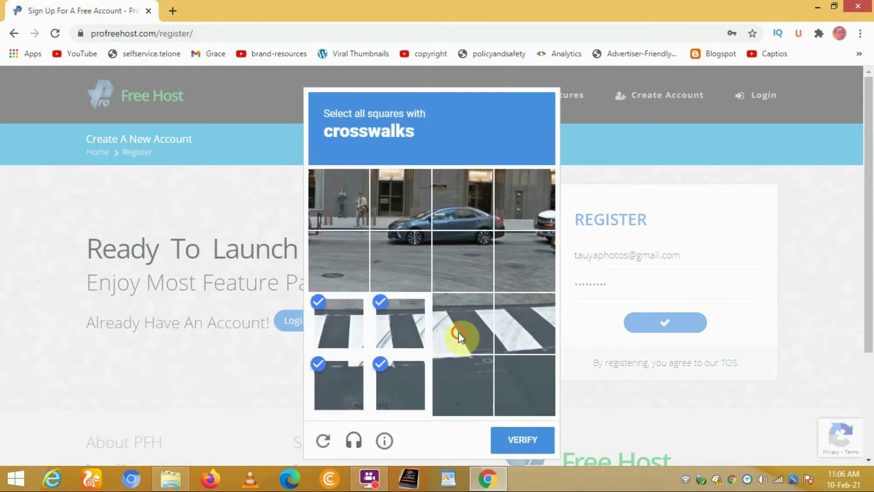
{"action": "left_click", "coordinate": [458, 332]}
{"action": "left_click", "coordinate": [487, 369]}
{"action": "left_click", "coordinate": [519, 370]}
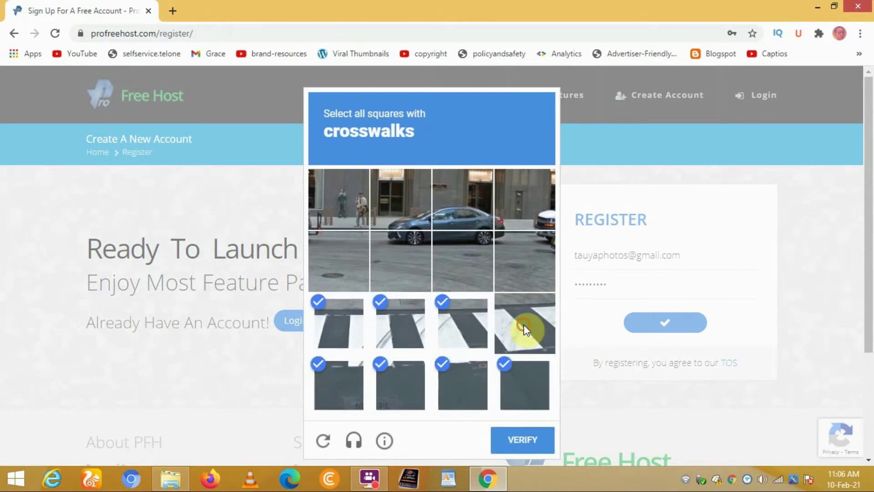
{"action": "left_click", "coordinate": [529, 430]}
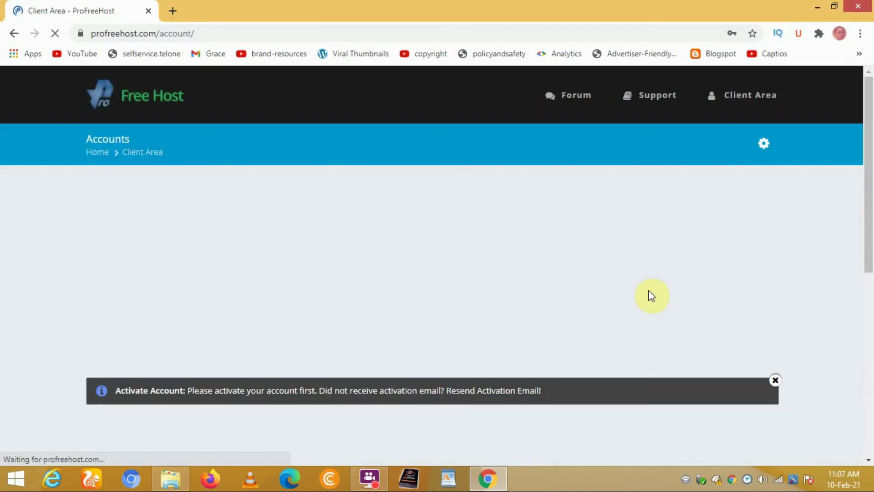
{"action": "scroll", "coordinate": [365, 308], "scroll_direction": "down", "scroll_amount": 4}
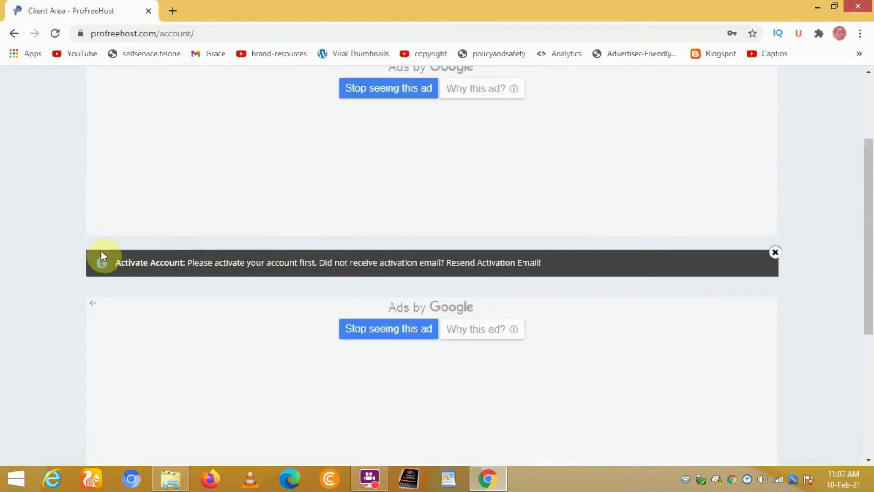
{"action": "left_click", "coordinate": [174, 12]}
Open the ProFreeHost Account Activation email in Gmail and follow its Activate Account link.
{"action": "left_click", "coordinate": [190, 55]}
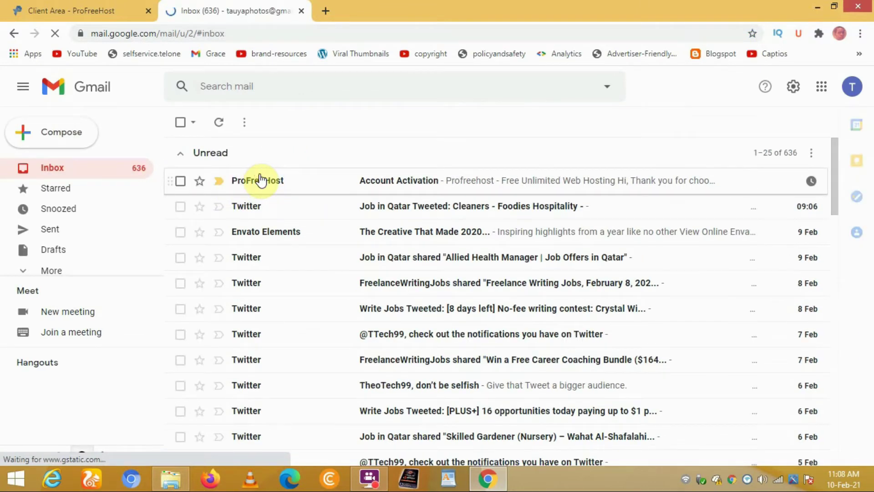
{"action": "left_click", "coordinate": [260, 180]}
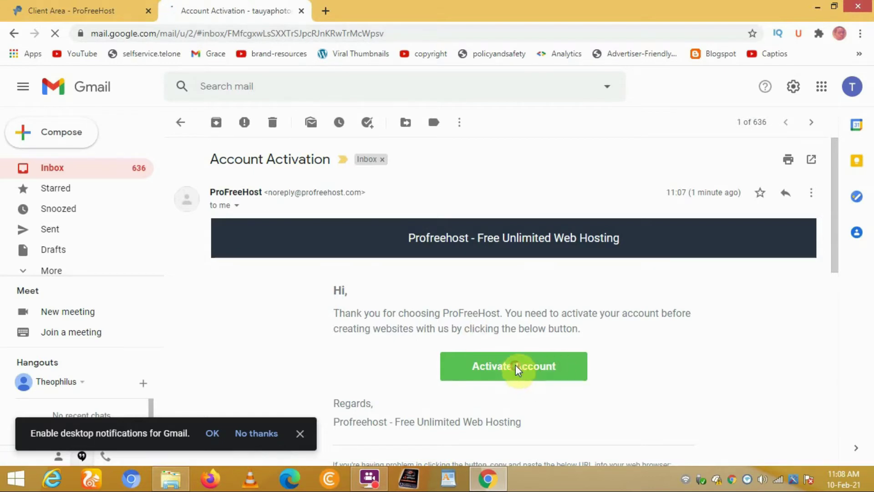
{"action": "left_click", "coordinate": [515, 364]}
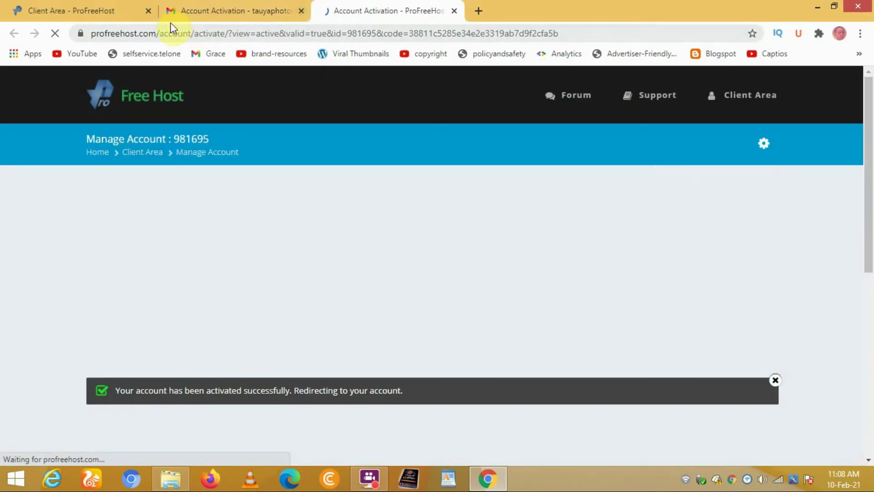
Close the leftover Gmail and activation tabs and start creating a new hosting account.
{"action": "middle_click", "coordinate": [171, 19]}
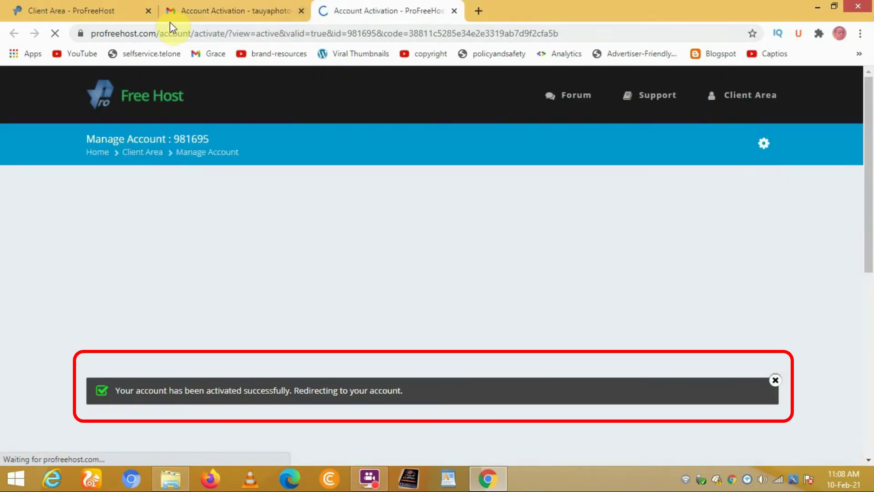
{"action": "middle_click", "coordinate": [171, 20]}
{"action": "middle_click", "coordinate": [171, 18]}
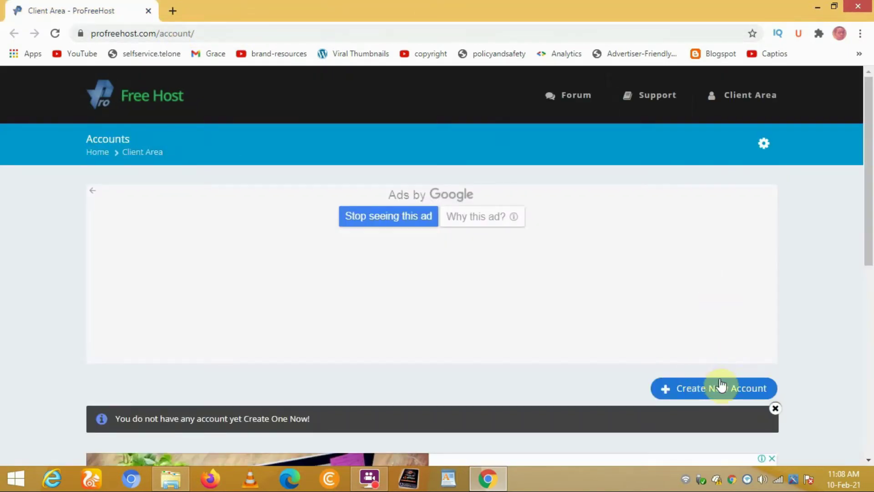
{"action": "scroll", "coordinate": [700, 359], "scroll_direction": "down", "scroll_amount": 1}
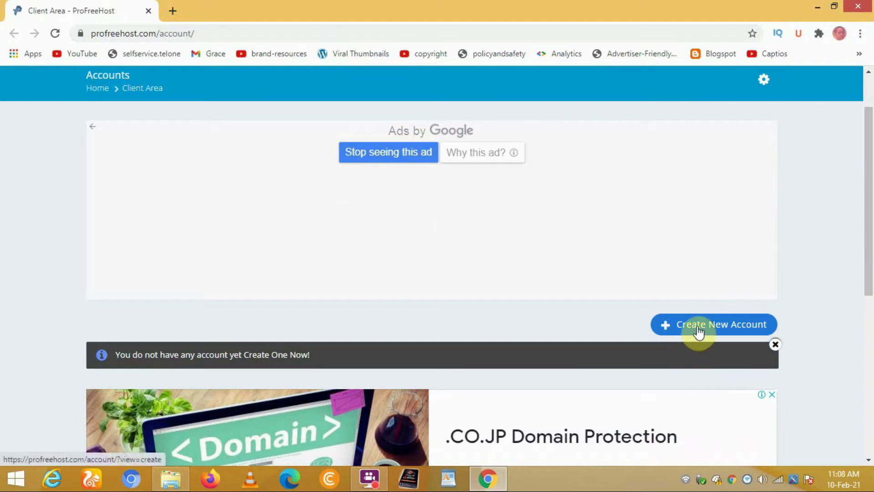
{"action": "left_click", "coordinate": [691, 336]}
{"action": "scroll", "coordinate": [602, 232], "scroll_direction": "down", "scroll_amount": 2}
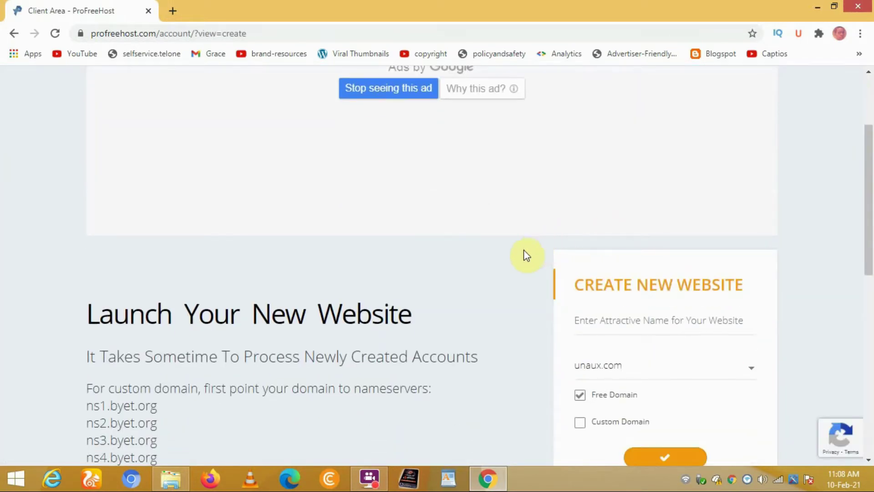
{"action": "scroll", "coordinate": [436, 273], "scroll_direction": "down", "scroll_amount": 2}
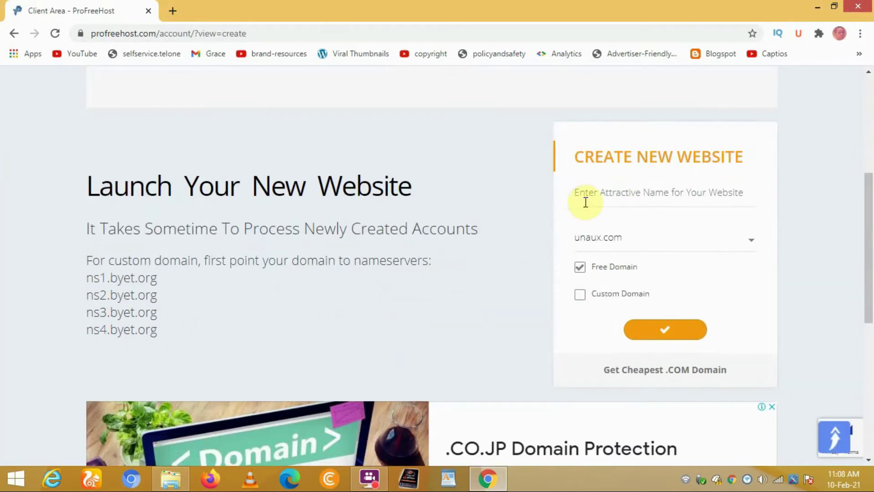
Enter theo as the website name and pick the free ezyro.com domain.
{"action": "left_click", "coordinate": [599, 197]}
{"action": "type", "text": "fre"}
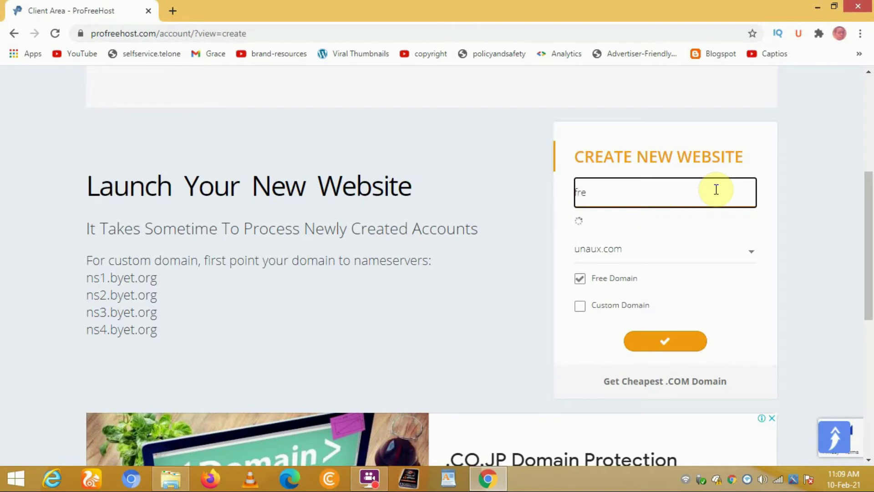
{"action": "key", "text": "BackSpace"}
{"action": "key", "text": "BackSpace"}
{"action": "type", "text": "theo"}
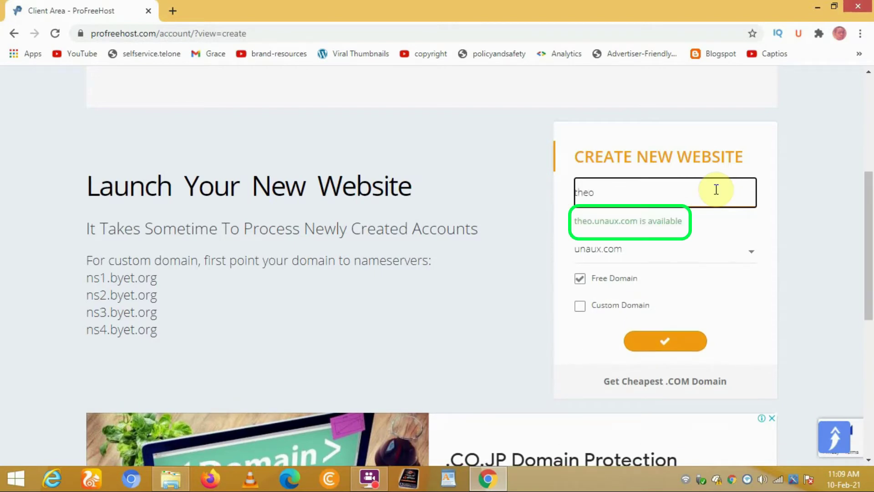
{"action": "left_click", "coordinate": [614, 257]}
{"action": "left_click", "coordinate": [614, 285]}
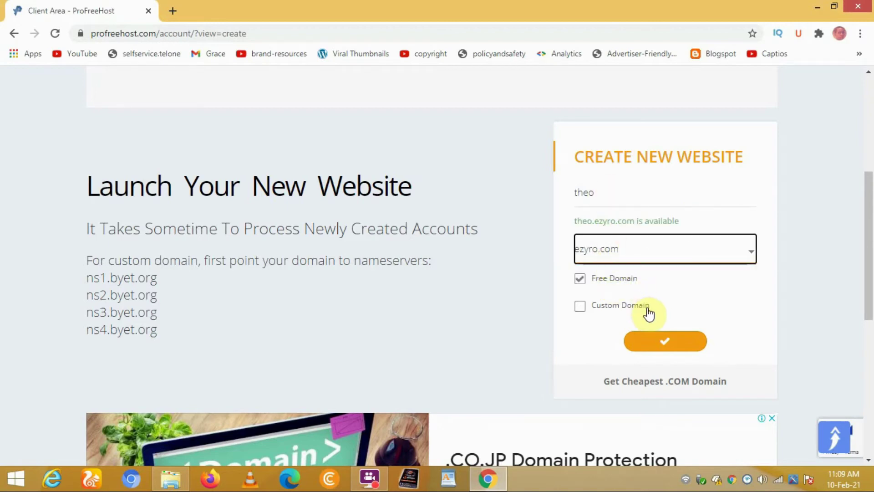
Create the theo.ezyro.com account, then open its Control Panel from the Manage page.
{"action": "left_click", "coordinate": [652, 342]}
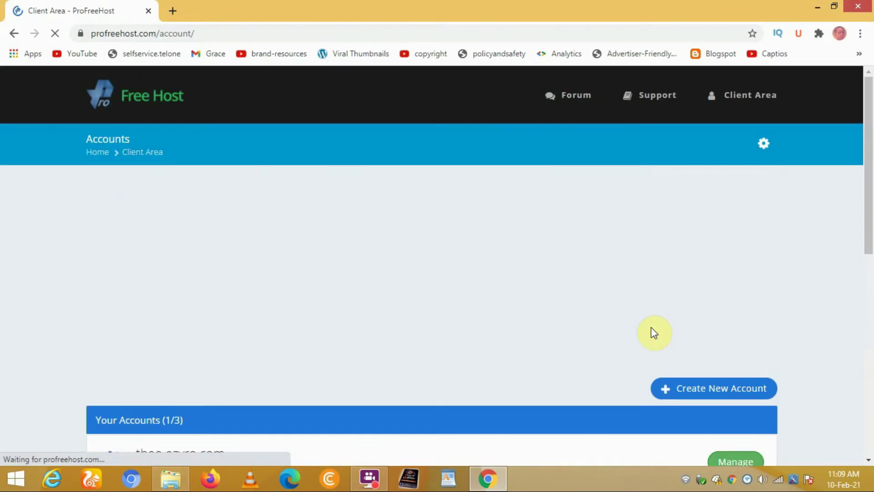
{"action": "scroll", "coordinate": [651, 327], "scroll_direction": "down", "scroll_amount": 2}
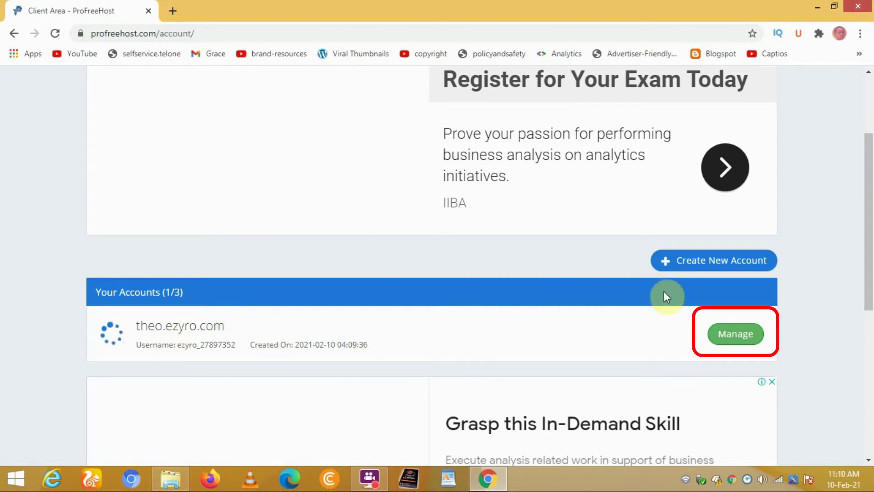
{"action": "left_click", "coordinate": [734, 335]}
{"action": "scroll", "coordinate": [675, 340], "scroll_direction": "down", "scroll_amount": 3}
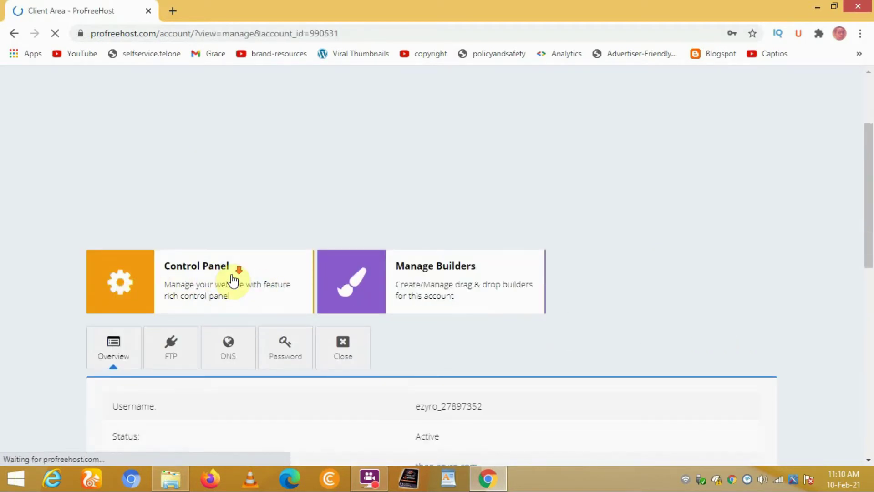
{"action": "left_click", "coordinate": [159, 122]}
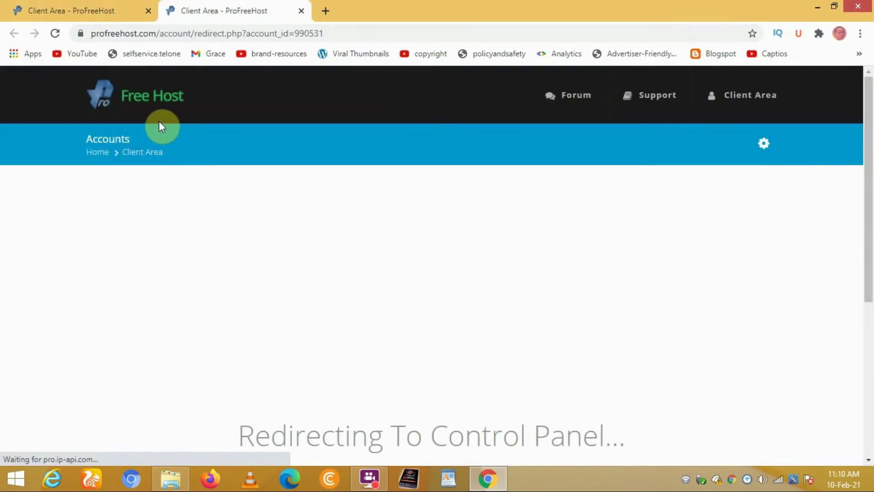
Approve service e-mail notifications and dismiss the control panel's cookie notice.
{"action": "scroll", "coordinate": [162, 125], "scroll_direction": "down", "scroll_amount": 3}
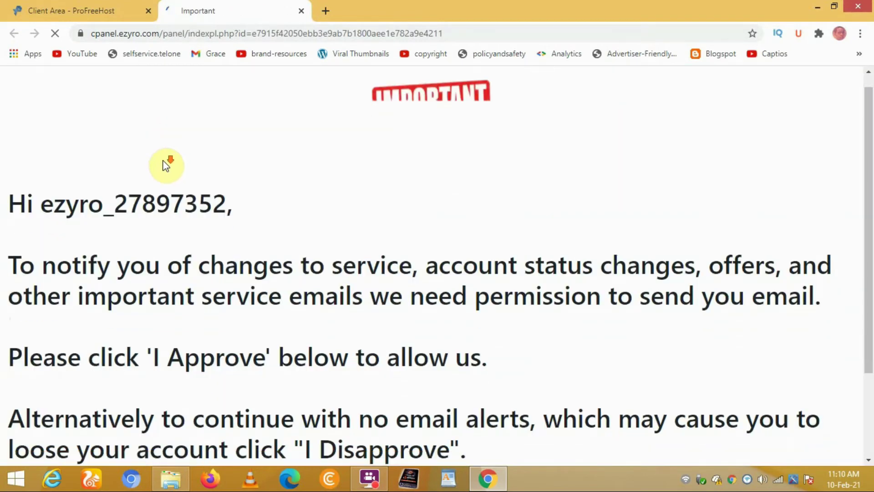
{"action": "scroll", "coordinate": [164, 162], "scroll_direction": "down", "scroll_amount": 3}
{"action": "left_click", "coordinate": [366, 389]}
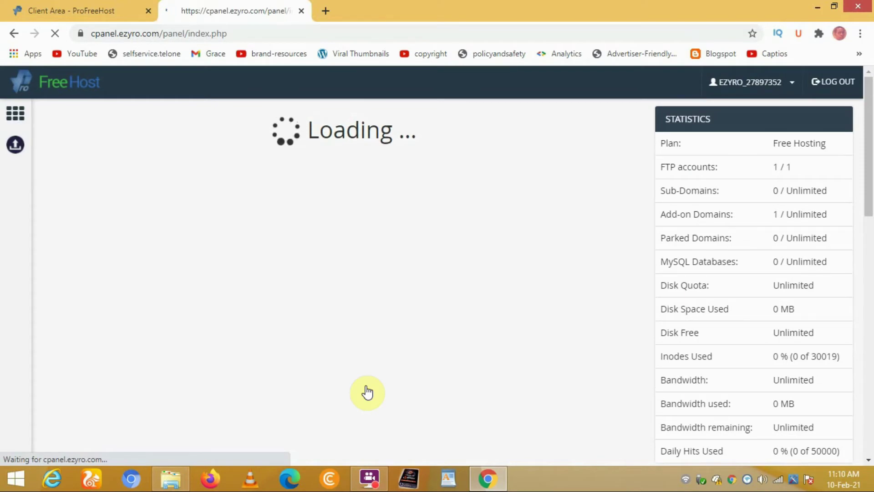
{"action": "scroll", "coordinate": [457, 248], "scroll_direction": "down", "scroll_amount": 7}
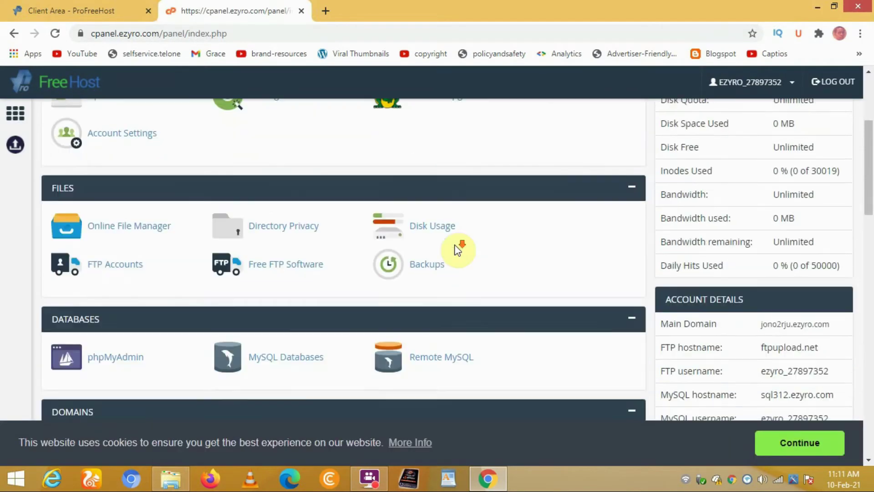
{"action": "left_click", "coordinate": [780, 449]}
{"action": "scroll", "coordinate": [189, 255], "scroll_direction": "down", "scroll_amount": 10}
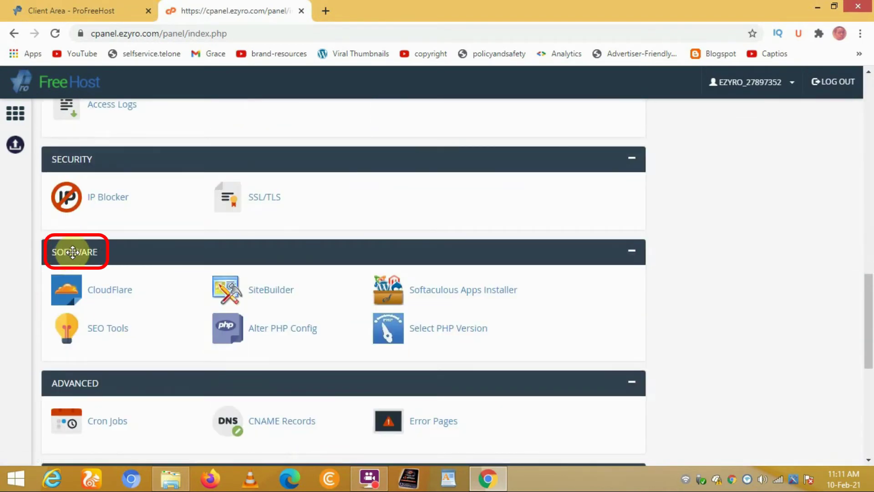
Launch Softaculous, close the leftover control panel and client area tabs, and start a WordPress install.
{"action": "left_click", "coordinate": [484, 290]}
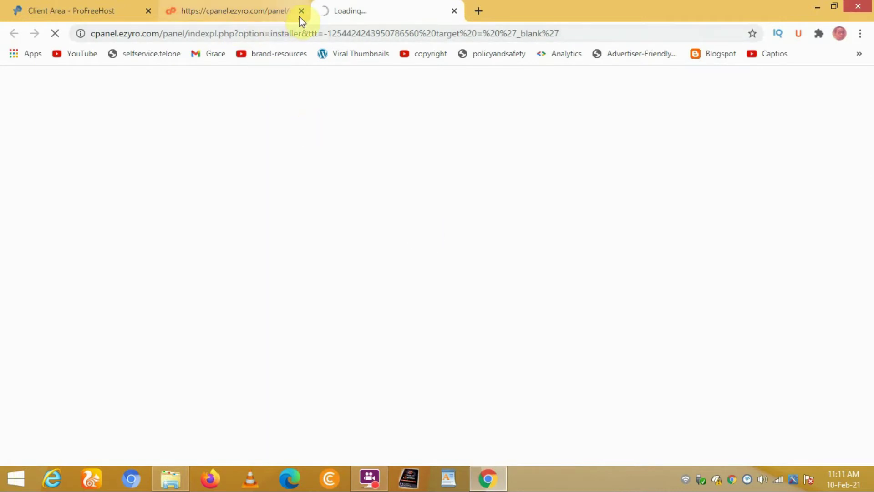
{"action": "left_click", "coordinate": [300, 15]}
{"action": "left_click", "coordinate": [147, 12]}
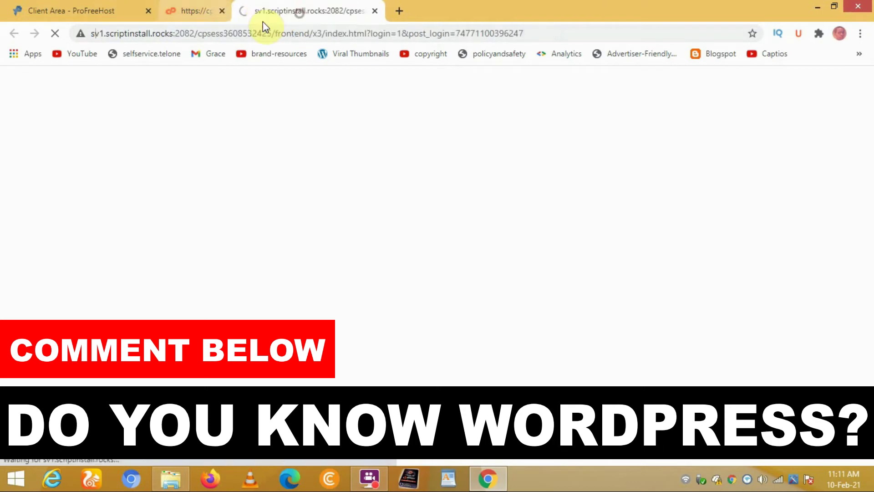
{"action": "left_click", "coordinate": [221, 11]}
{"action": "left_click", "coordinate": [146, 13]}
{"action": "mouse_move", "coordinate": [291, 282]}
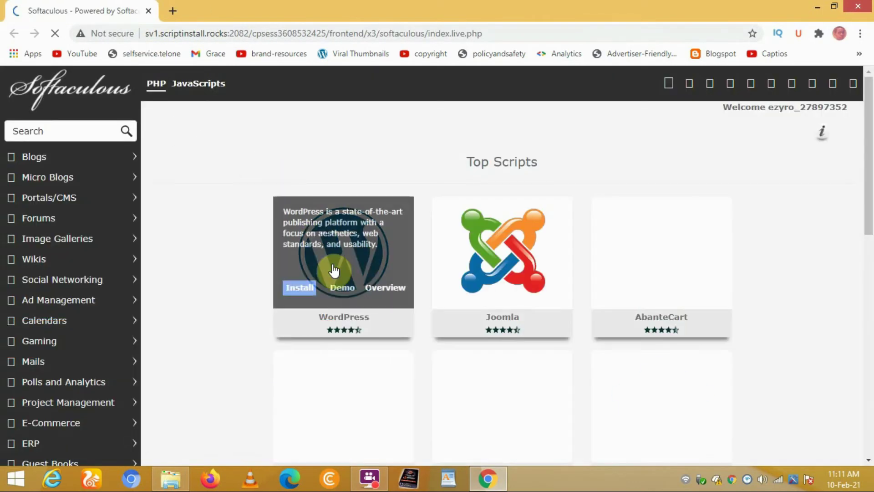
{"action": "left_click", "coordinate": [300, 289]}
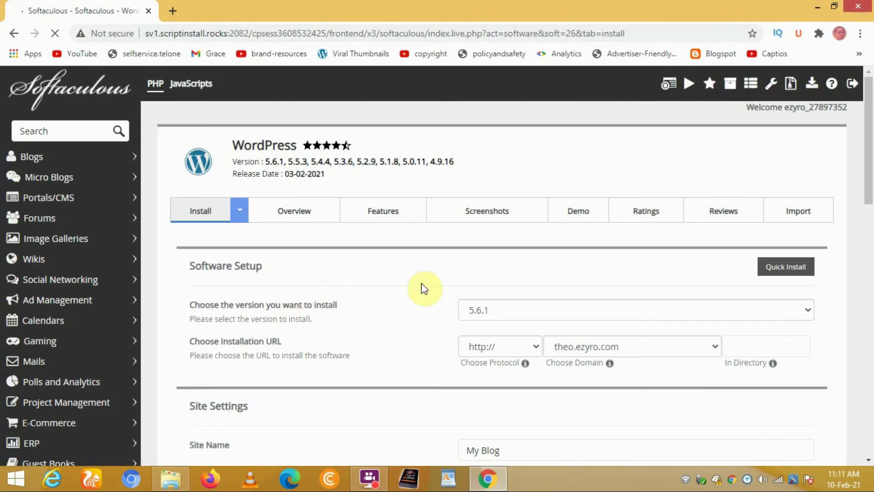
Enter the admin username, replace the generated admin password with a new one, and install WordPress.
{"action": "scroll", "coordinate": [490, 319], "scroll_direction": "down", "scroll_amount": 4}
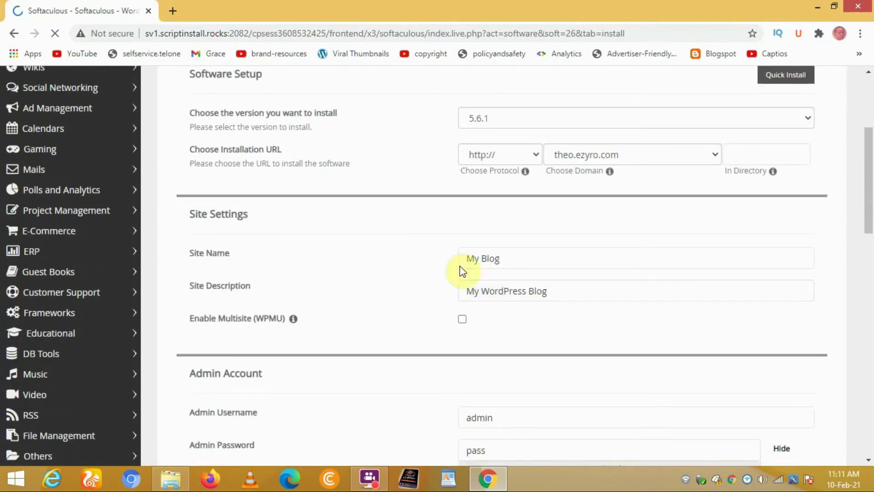
{"action": "left_click", "coordinate": [468, 255]}
{"action": "scroll", "coordinate": [468, 306], "scroll_direction": "down", "scroll_amount": 4}
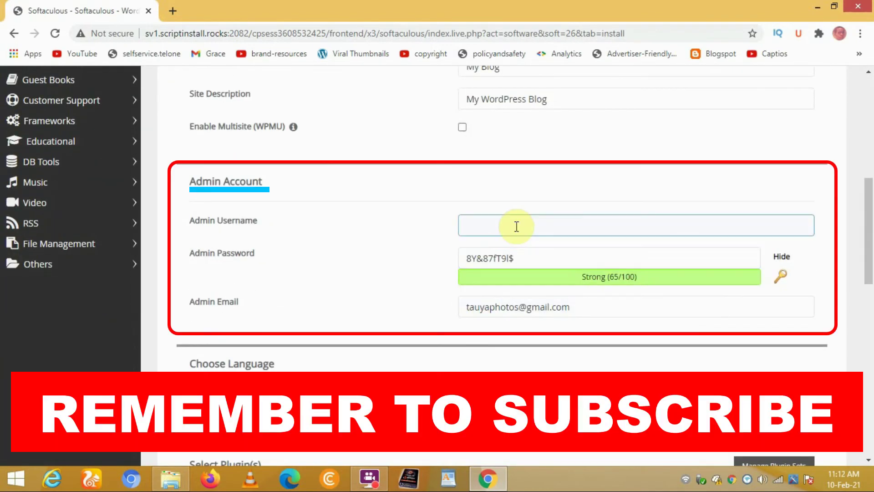
{"action": "left_click", "coordinate": [476, 226]}
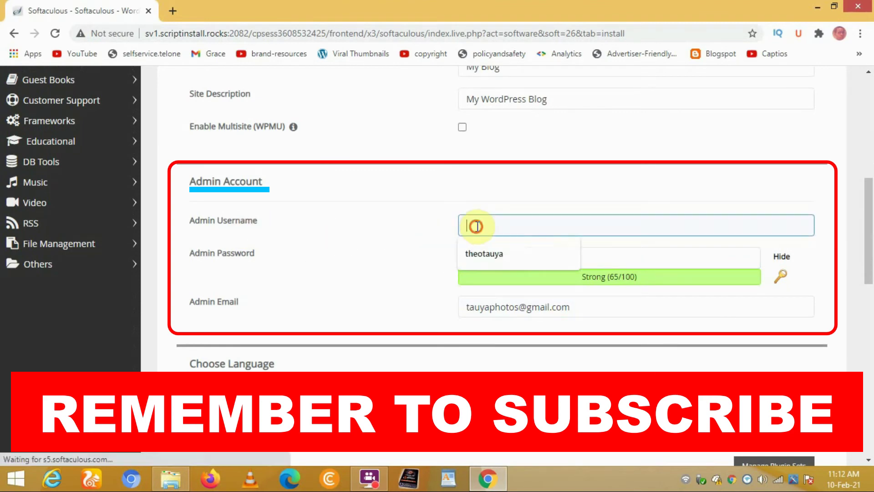
{"action": "type", "text": "The"}
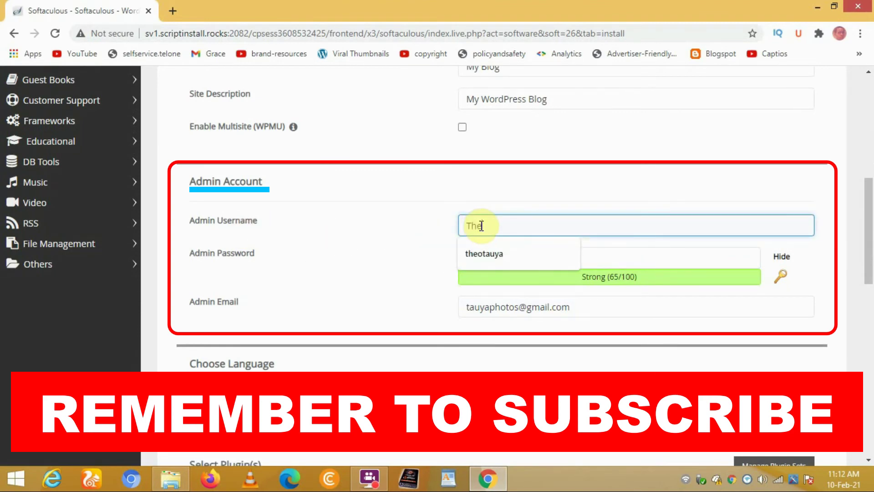
{"action": "type", "text": "o"}
{"action": "left_click", "coordinate": [580, 260]}
{"action": "left_click_drag", "start_coordinate": [574, 259], "coordinate": [419, 264]}
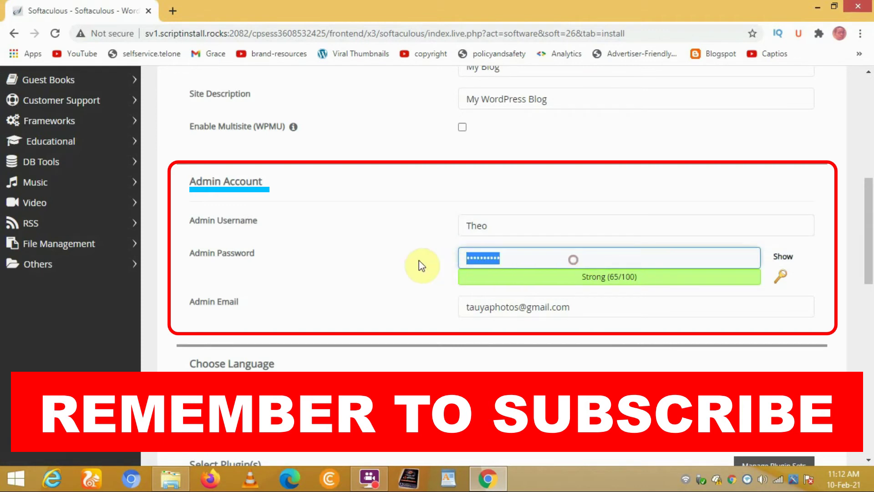
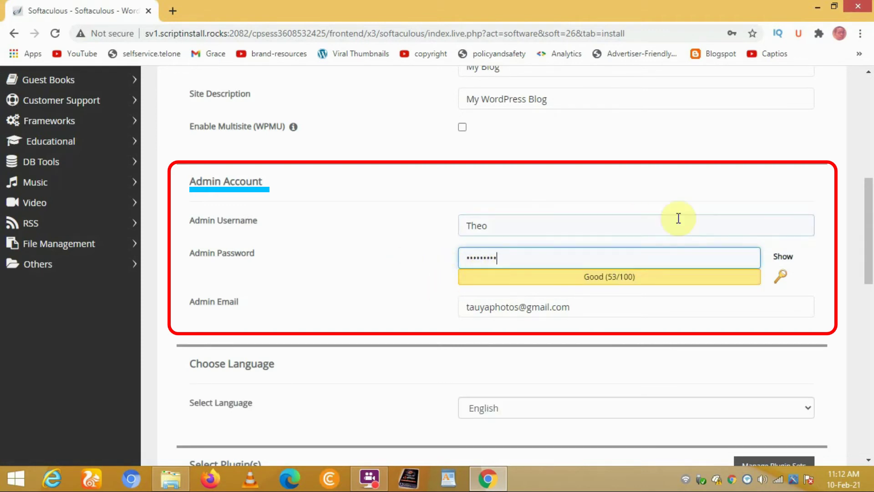
{"action": "scroll", "coordinate": [642, 329], "scroll_direction": "down", "scroll_amount": 9}
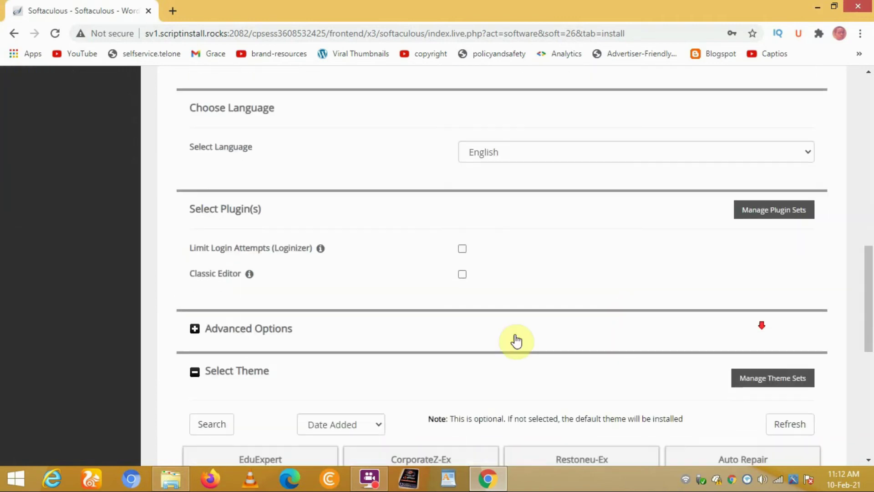
{"action": "scroll", "coordinate": [513, 343], "scroll_direction": "down", "scroll_amount": 7}
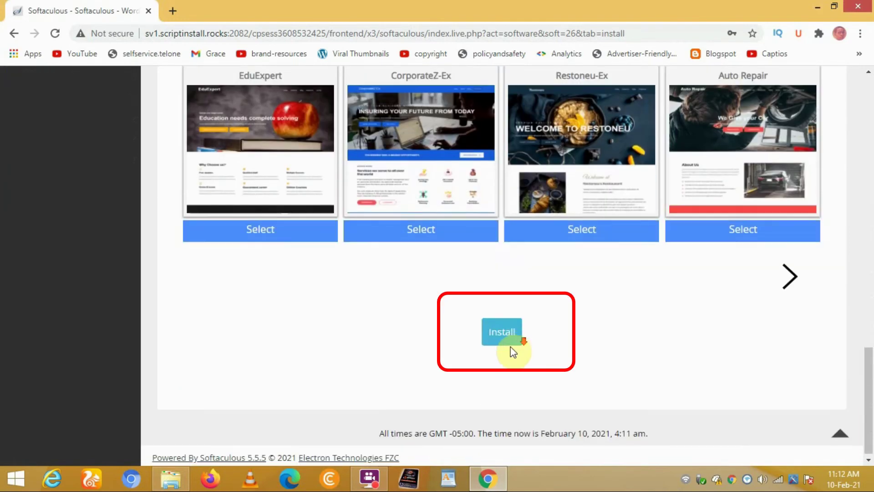
{"action": "left_click", "coordinate": [505, 334]}
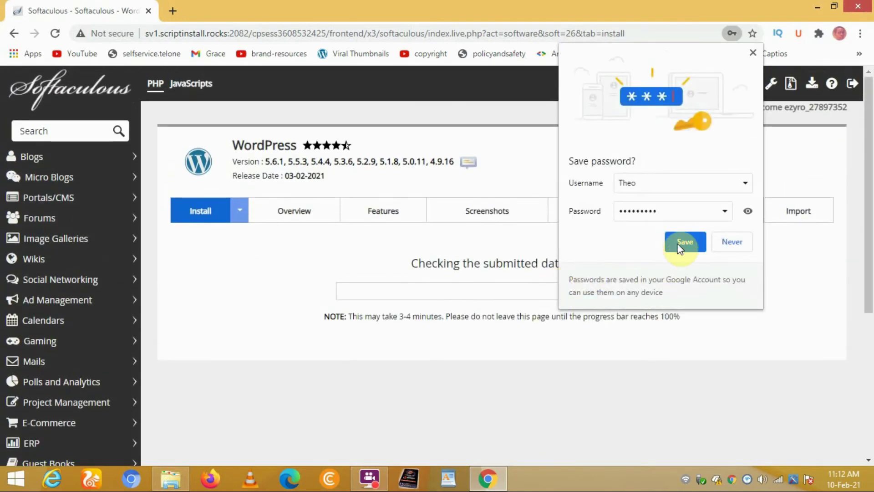
Save the new WordPress admin login in Chrome's password manager.
{"action": "left_click", "coordinate": [676, 243]}
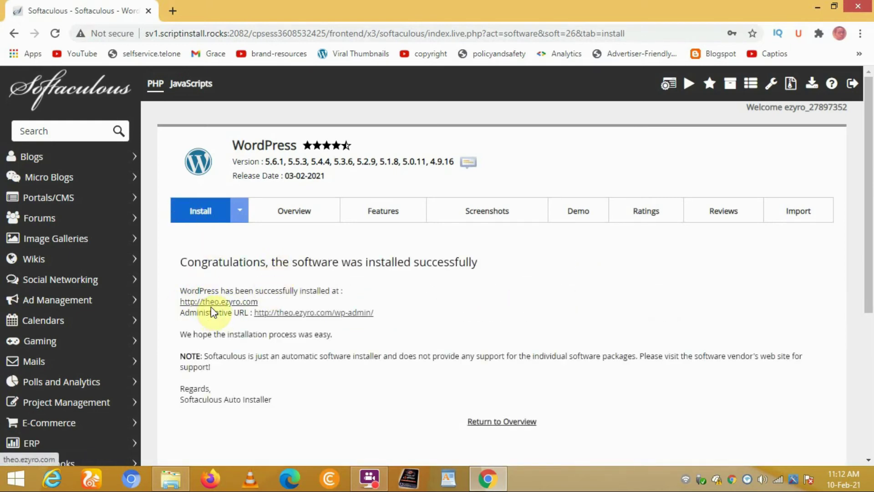
Load theo.ezyro.com in a new tab to view the live My Blog site.
{"action": "left_click", "coordinate": [172, 13]}
{"action": "type", "text": "the"}
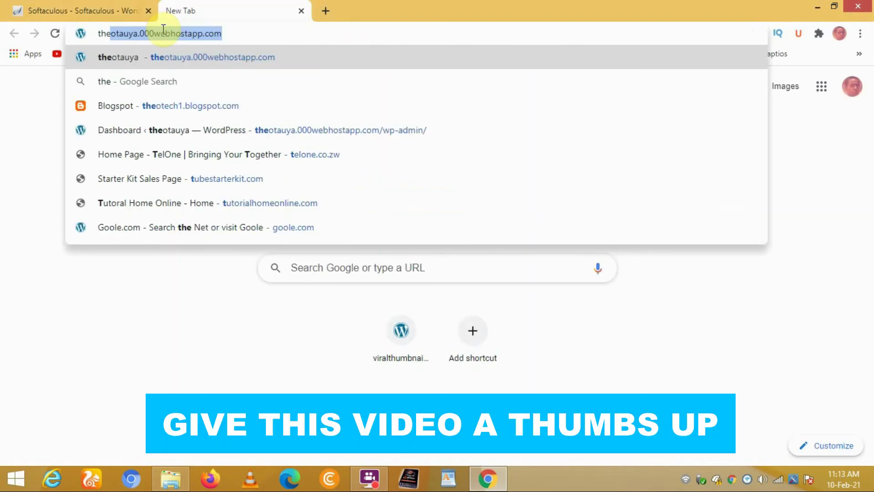
{"action": "type", "text": "o."}
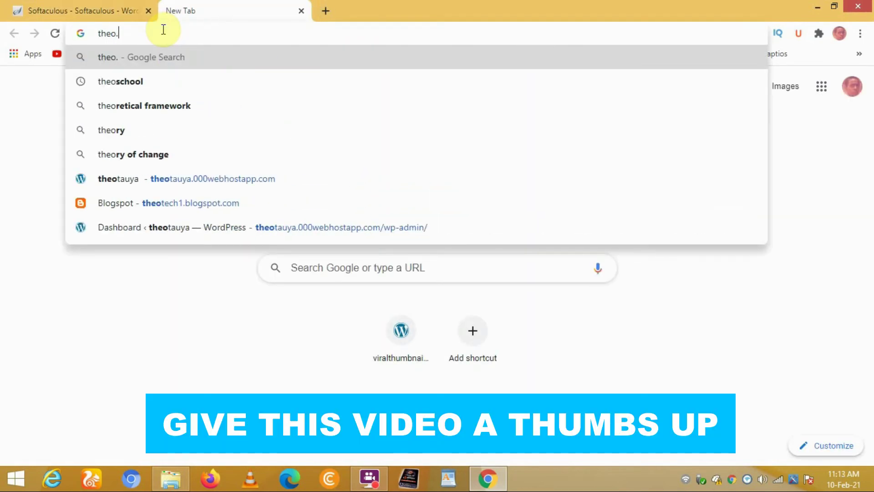
{"action": "type", "text": "ezy"}
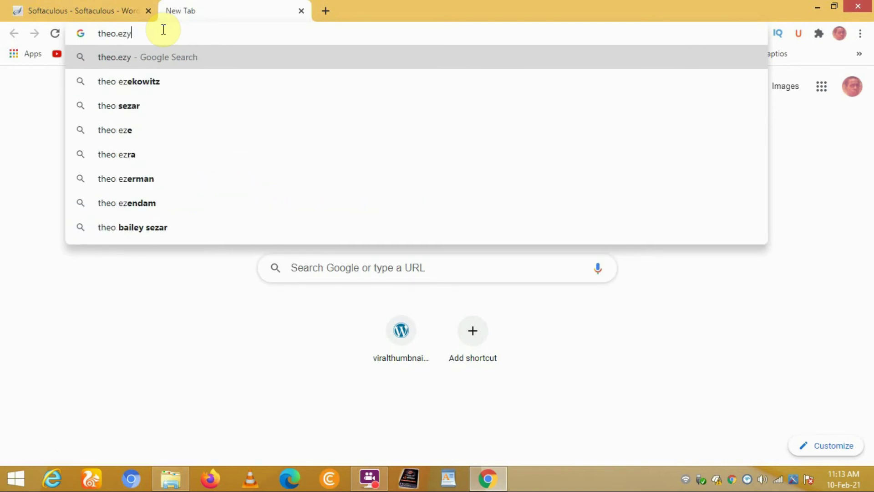
{"action": "type", "text": "ro.com"}
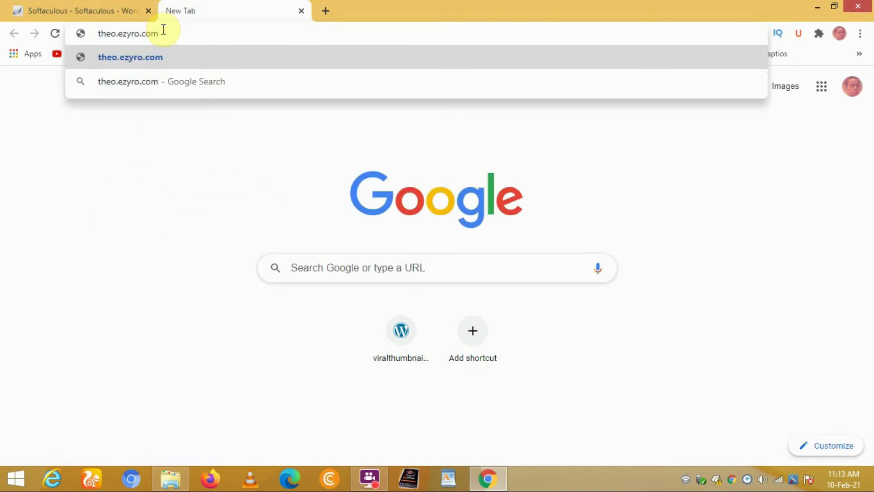
{"action": "key", "text": "Return"}
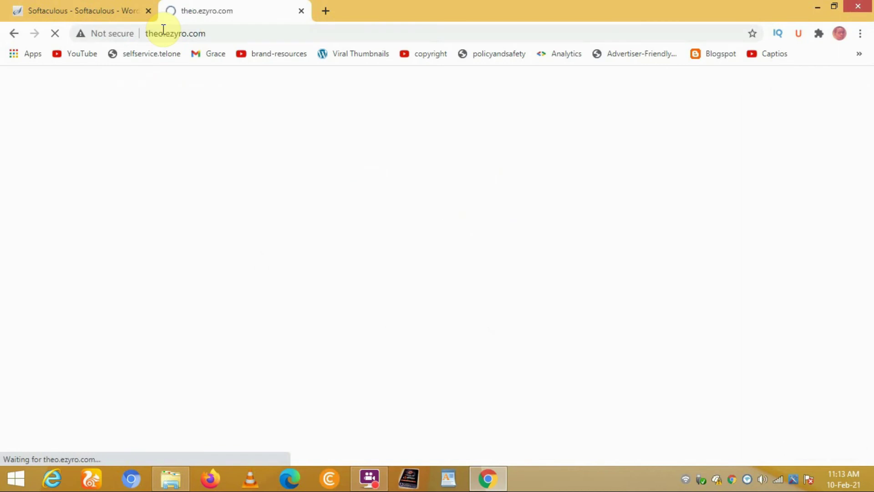
{"action": "scroll", "coordinate": [356, 169], "scroll_direction": "down", "scroll_amount": 8}
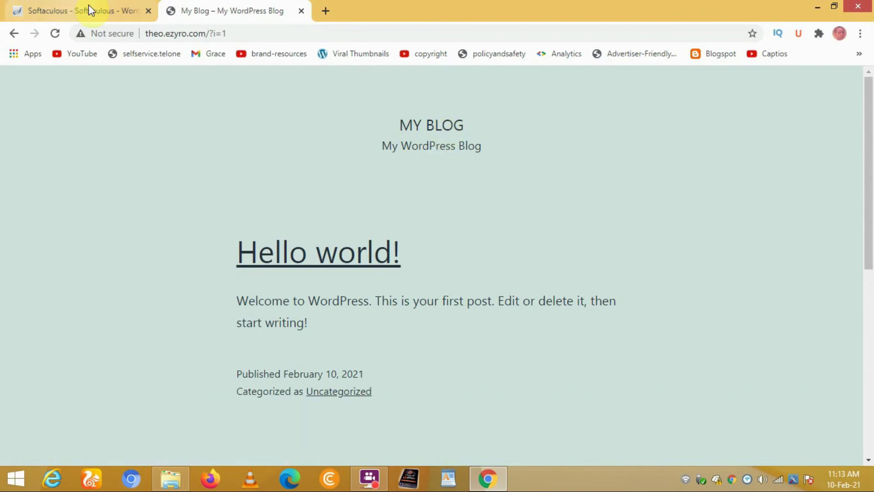
{"action": "scroll", "coordinate": [359, 174], "scroll_direction": "down", "scroll_amount": 8}
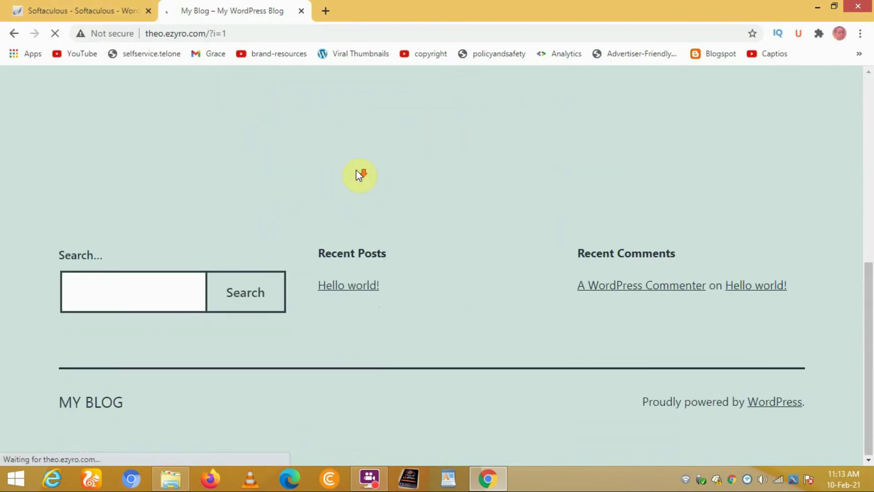
{"action": "scroll", "coordinate": [344, 209], "scroll_direction": "up", "scroll_amount": 2}
{"action": "scroll", "coordinate": [387, 205], "scroll_direction": "up", "scroll_amount": 6}
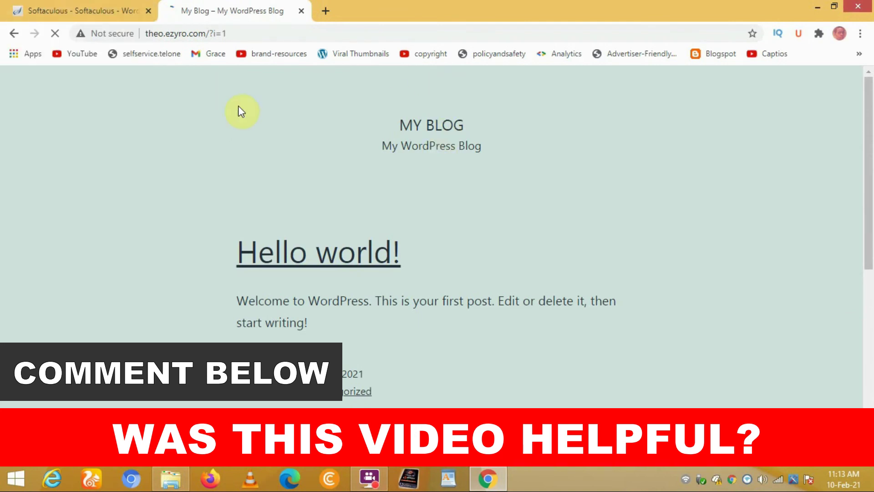
{"action": "scroll", "coordinate": [356, 170], "scroll_direction": "down", "scroll_amount": 8}
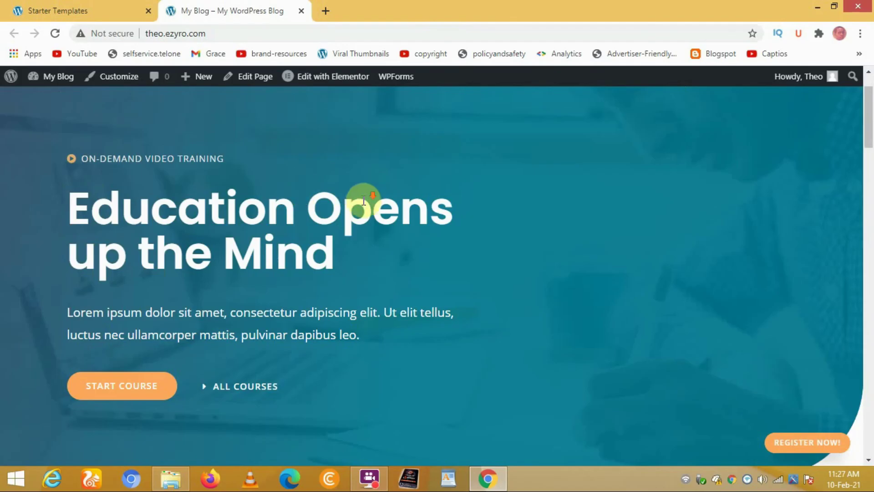
Drag the Button widget from the Elements panel next to the hero's LEARN MORE button.
{"action": "scroll", "coordinate": [362, 205], "scroll_direction": "down", "scroll_amount": 3}
{"action": "scroll", "coordinate": [362, 210], "scroll_direction": "down", "scroll_amount": 10}
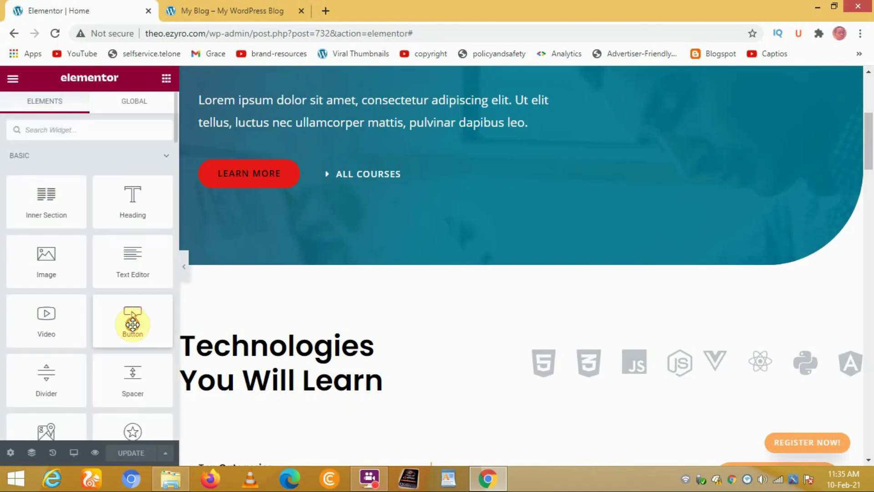
{"action": "left_click_drag", "start_coordinate": [133, 324], "coordinate": [367, 297]}
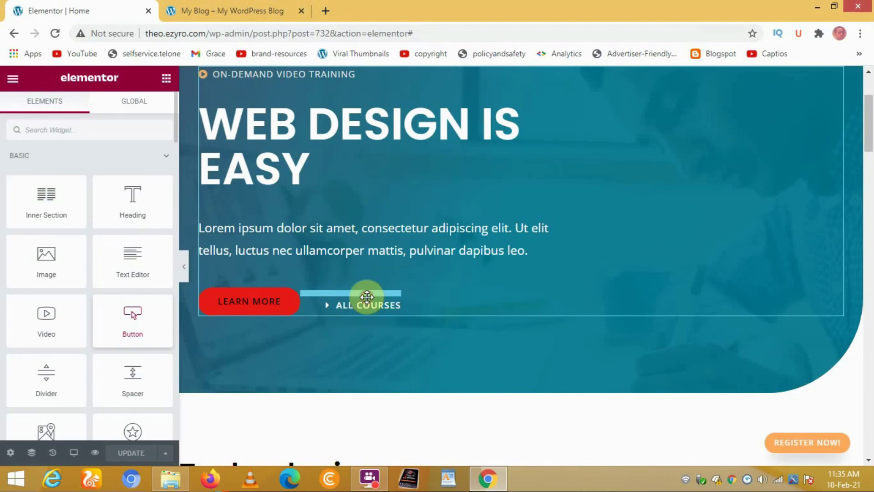